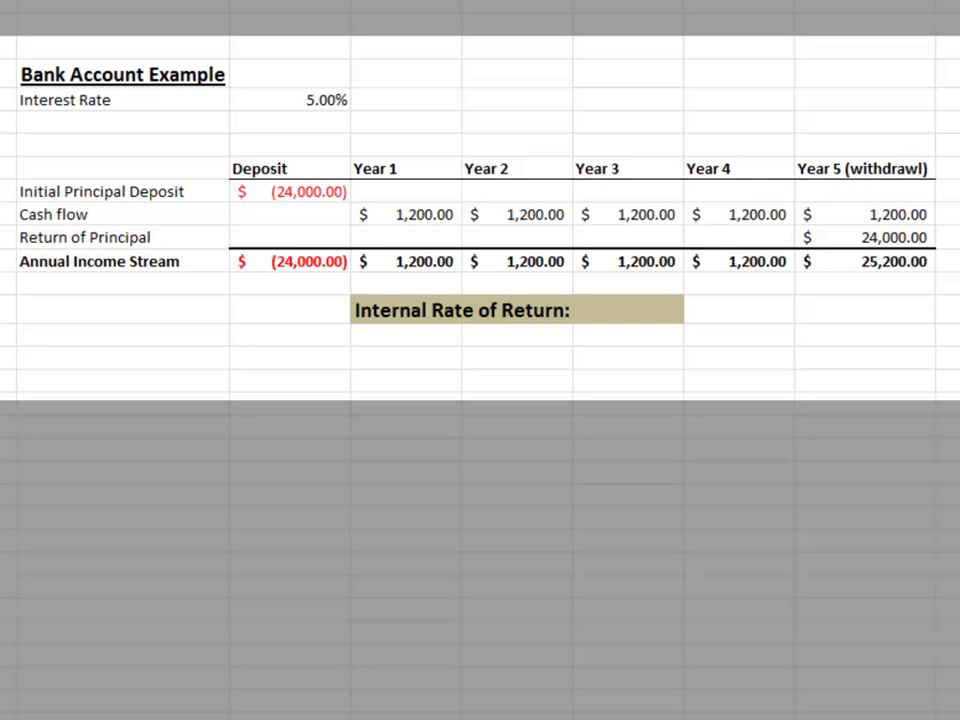
Step: Enter an IRR formula in F14 over the Annual Income Stream C12:H12, returning 5.00%
{"action": "mouse_move", "coordinate": [884, 384]}
{"action": "left_mouse_down"}
{"action": "mouse_move", "coordinate": [881, 345]}
{"action": "mouse_move", "coordinate": [858, 325]}
{"action": "mouse_move", "coordinate": [911, 322]}
{"action": "left_mouse_up"}
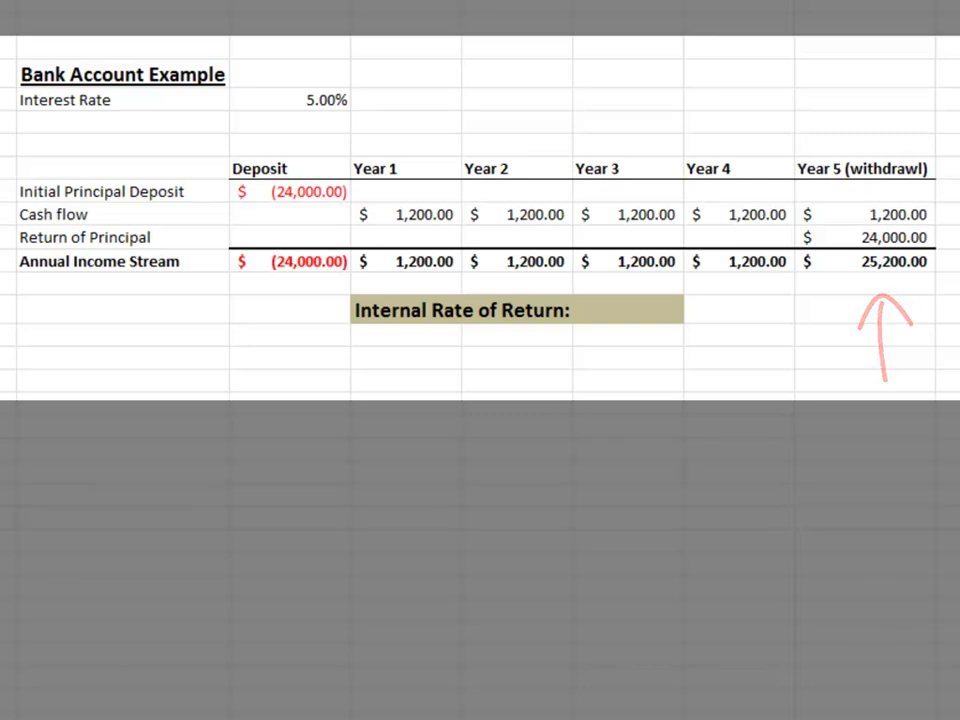
{"action": "mouse_move", "coordinate": [293, 408]}
{"action": "left_mouse_down"}
{"action": "mouse_move", "coordinate": [290, 313]}
{"action": "mouse_move", "coordinate": [325, 340]}
{"action": "left_mouse_up"}
{"action": "mouse_move", "coordinate": [876, 408]}
{"action": "left_mouse_down"}
{"action": "mouse_move", "coordinate": [872, 313]}
{"action": "mouse_move", "coordinate": [903, 340]}
{"action": "left_mouse_up"}
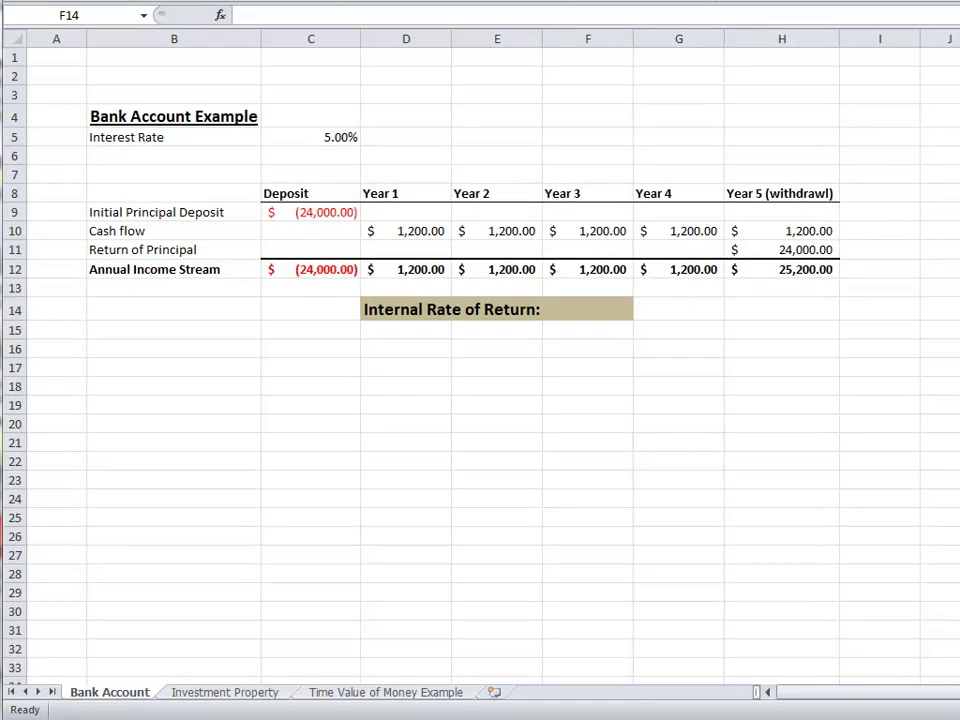
{"action": "left_click", "coordinate": [591, 310]}
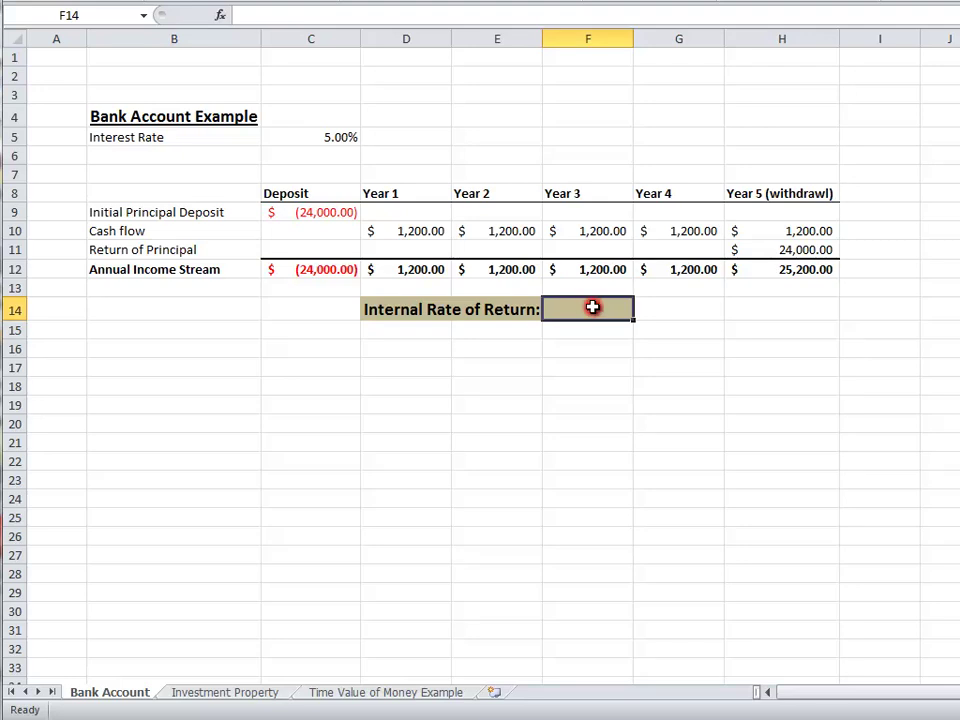
{"action": "left_click", "coordinate": [221, 15]}
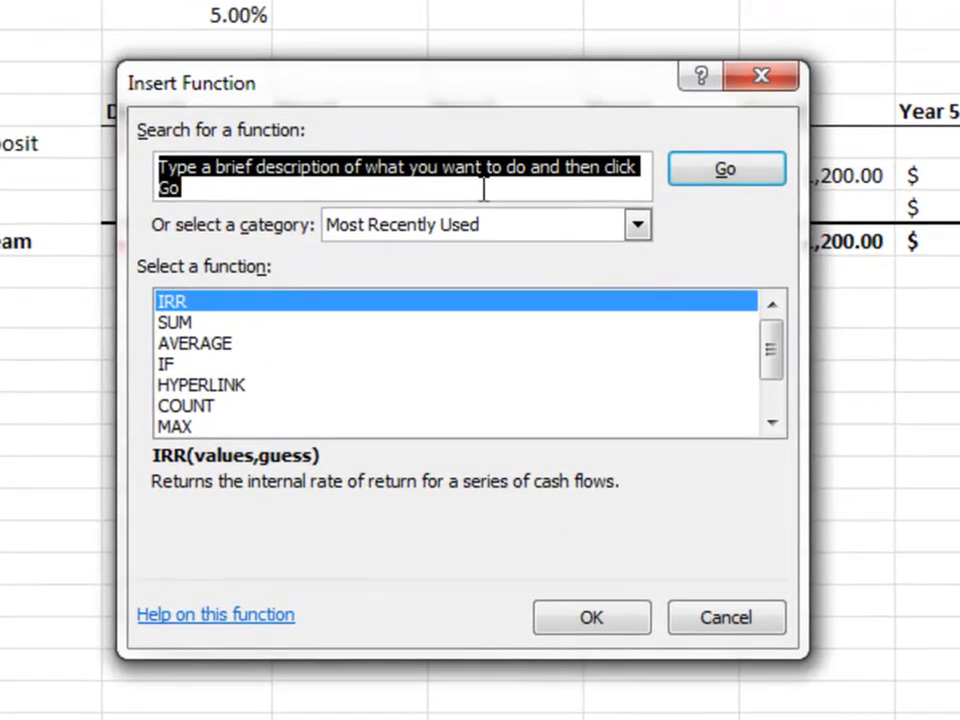
{"action": "key", "text": "BackSpace"}
{"action": "type", "text": "irr"}
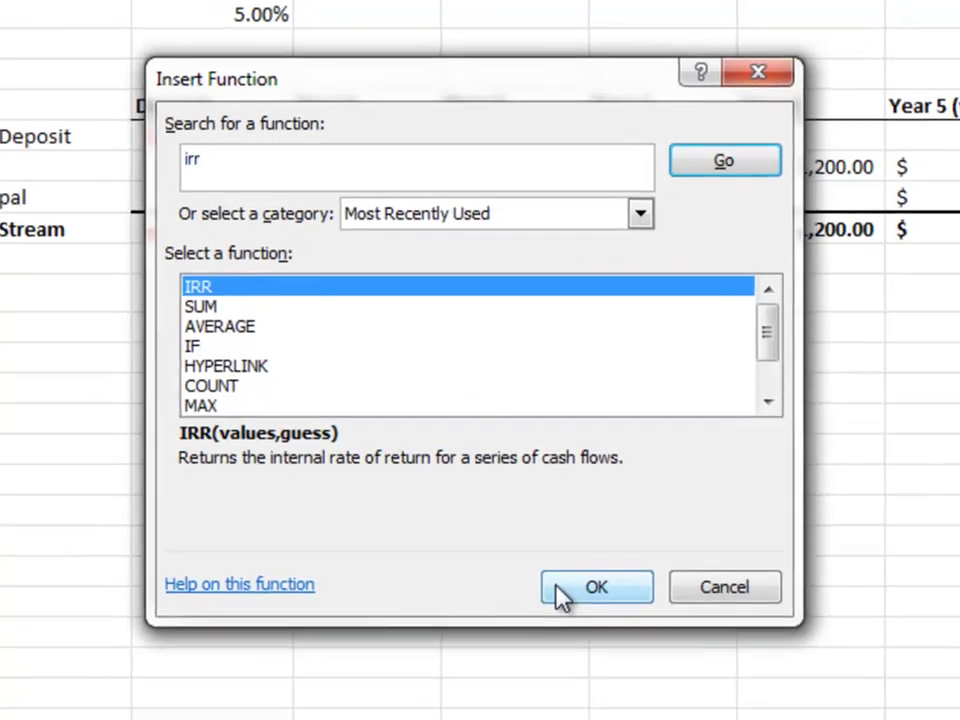
{"action": "left_click", "coordinate": [562, 597]}
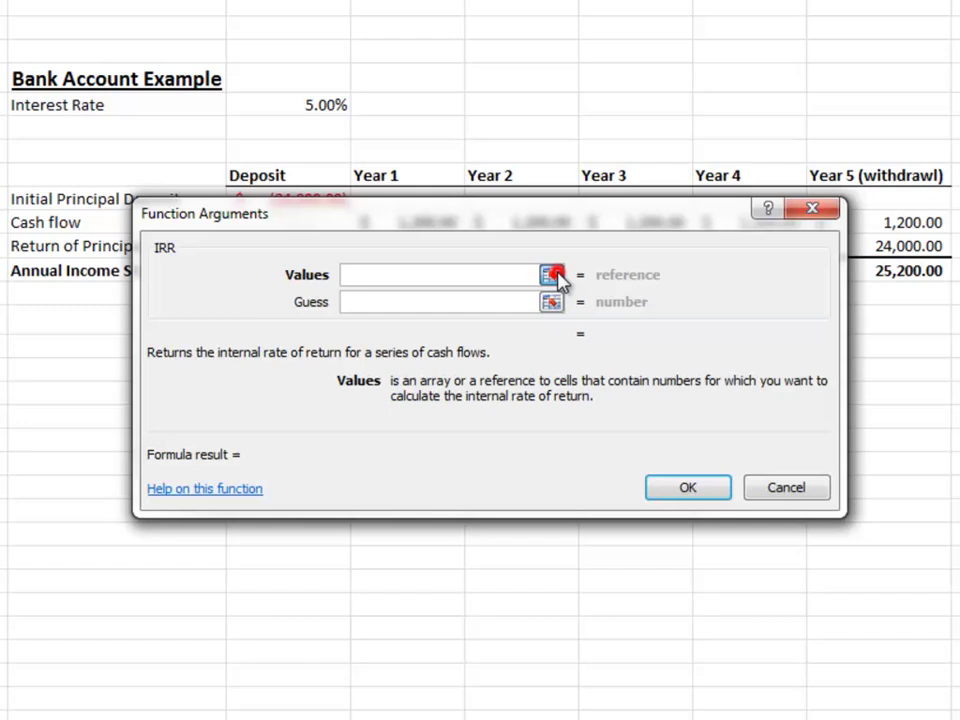
{"action": "left_click", "coordinate": [559, 225]}
{"action": "left_click_drag", "start_coordinate": [355, 222], "coordinate": [360, 379]}
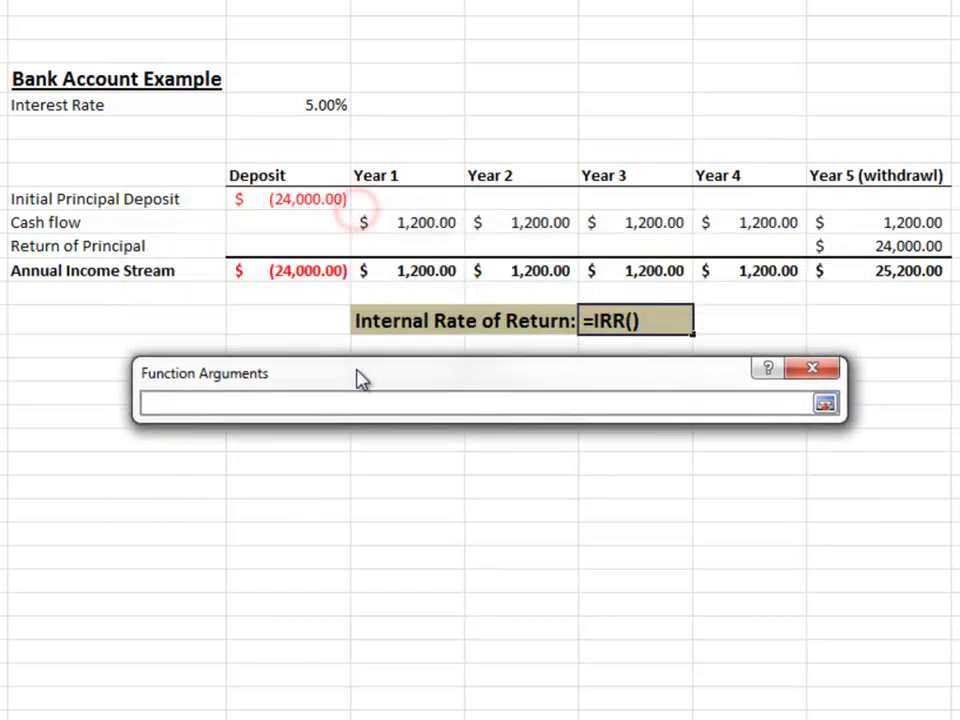
{"action": "left_click_drag", "start_coordinate": [252, 272], "coordinate": [849, 276]}
{"action": "left_click", "coordinate": [710, 648]}
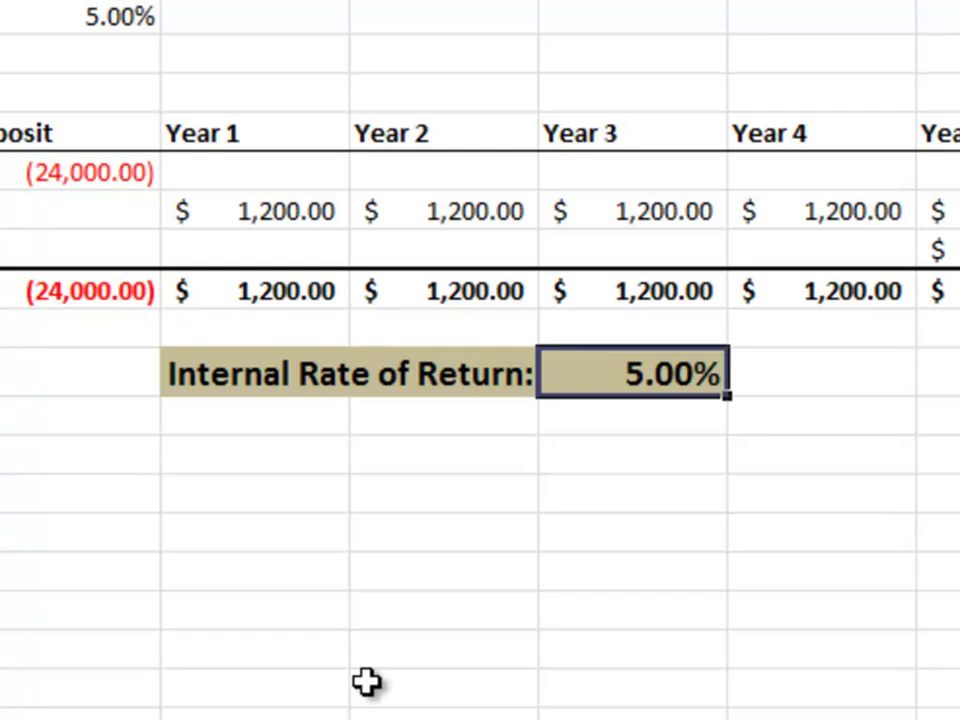
Step: Switch to the Investment Property sheet
{"action": "left_click", "coordinate": [272, 693]}
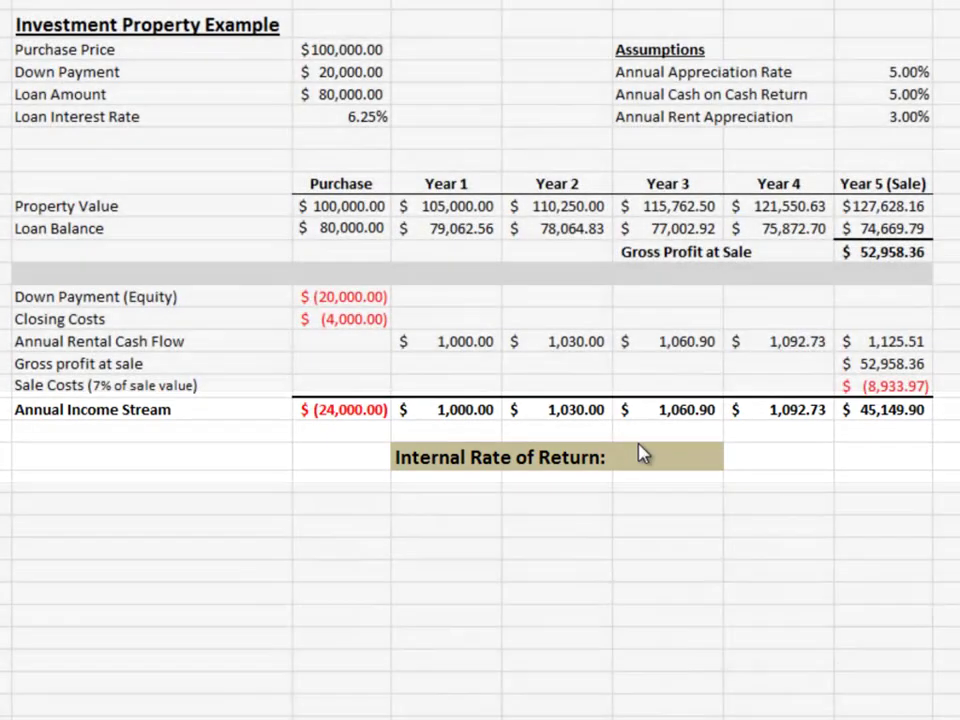
Step: Fill the Investment Property IRR cell with IRR over C19:H19, giving 16.42%
{"action": "left_click", "coordinate": [668, 456]}
{"action": "type", "text": "="}
{"action": "key", "text": "shift+F3"}
{"action": "left_click", "coordinate": [268, 445]}
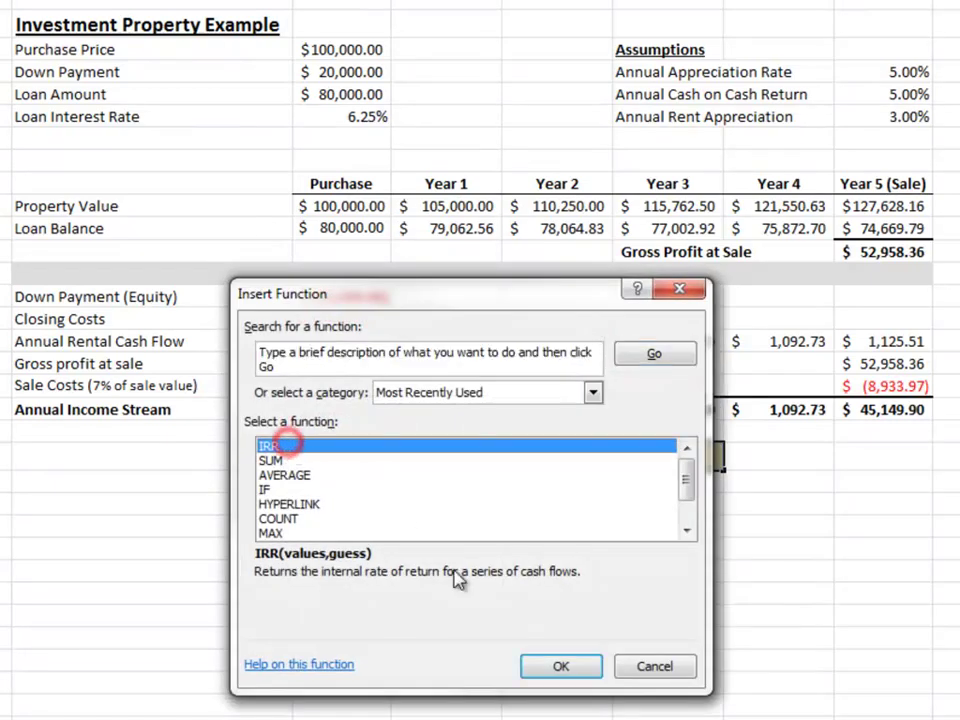
{"action": "left_click", "coordinate": [559, 666]}
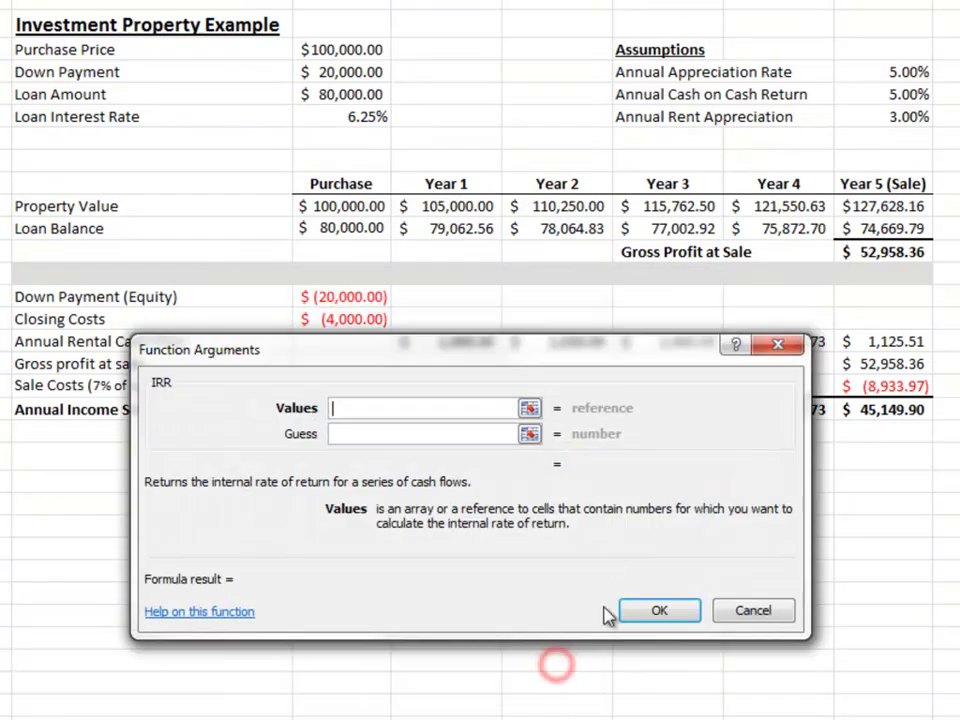
{"action": "left_click", "coordinate": [529, 408]}
{"action": "left_click_drag", "start_coordinate": [373, 356], "coordinate": [386, 300]}
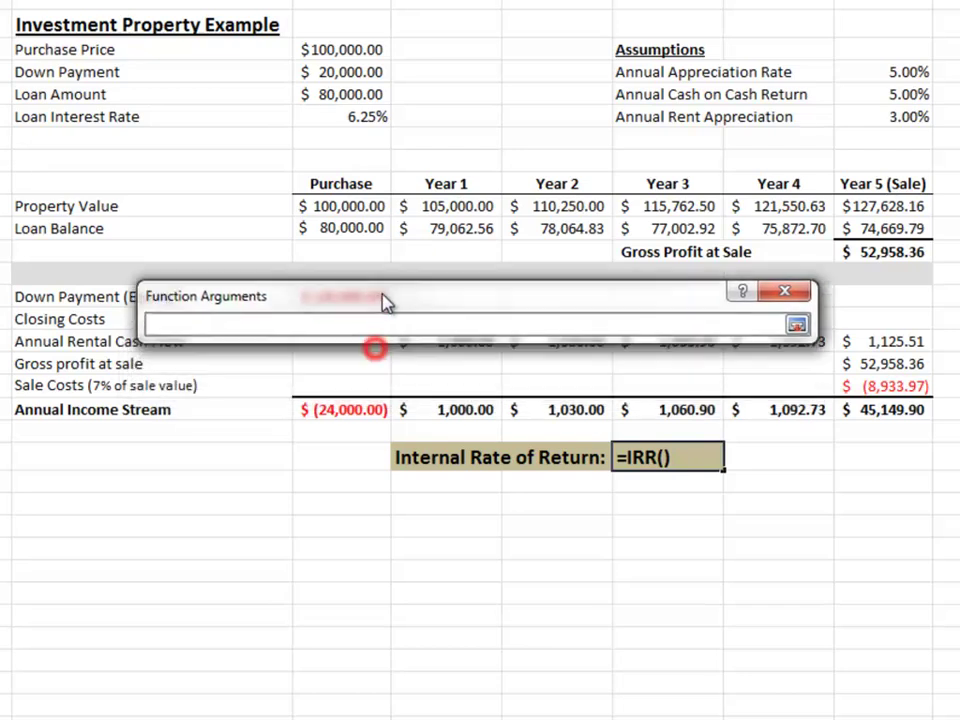
{"action": "left_click", "coordinate": [347, 410]}
{"action": "left_click_drag", "start_coordinate": [347, 410], "coordinate": [860, 419]}
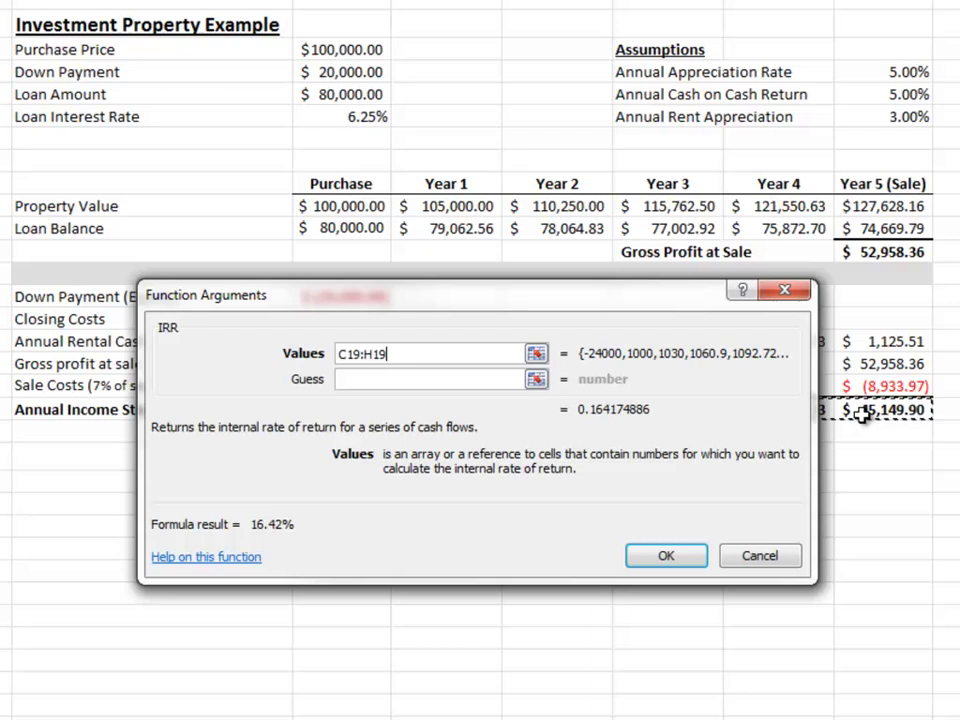
{"action": "left_click", "coordinate": [690, 552]}
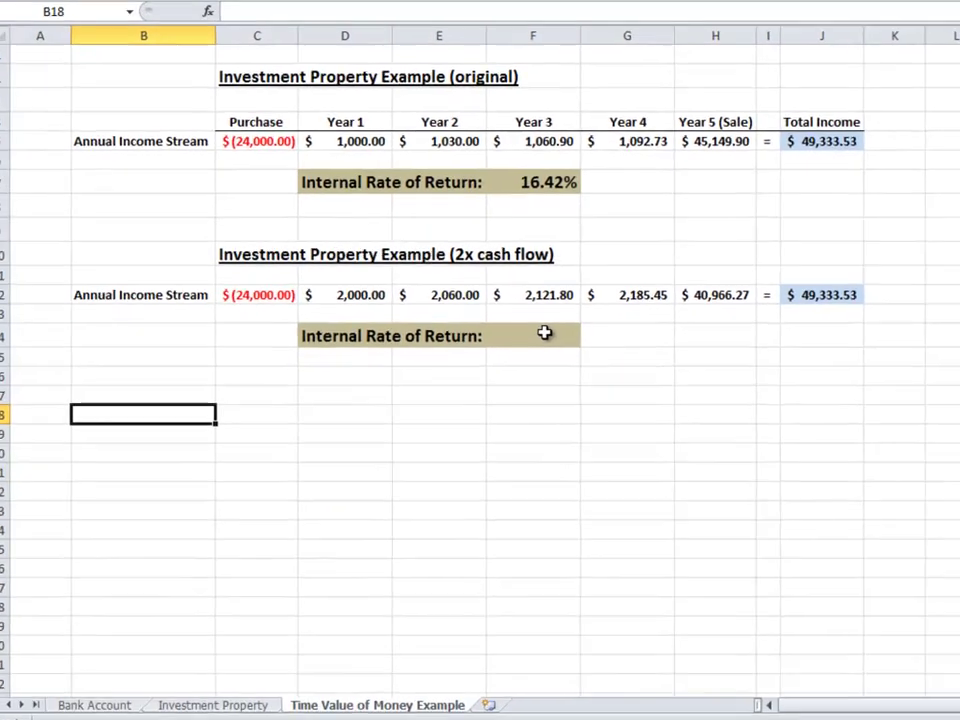
Step: Put IRR(C12:H12) in the 2x cash flow example's F14, returning 17.43%
{"action": "left_click", "coordinate": [476, 400]}
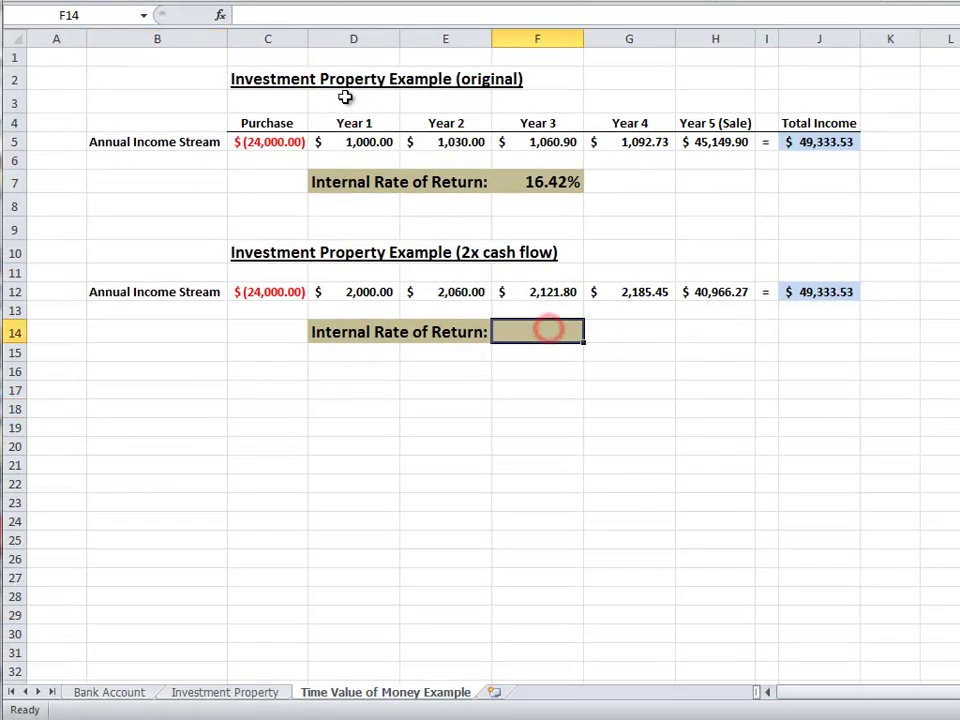
{"action": "left_click", "coordinate": [220, 15]}
{"action": "left_click", "coordinate": [389, 387]}
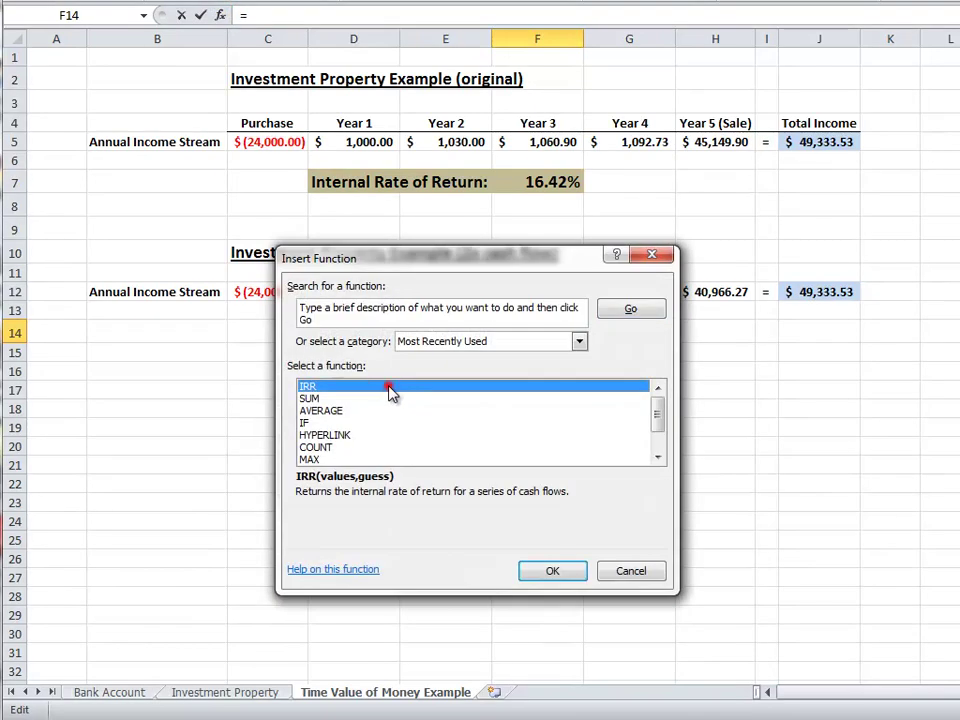
{"action": "left_click", "coordinate": [551, 571]}
{"action": "left_click", "coordinate": [526, 355]}
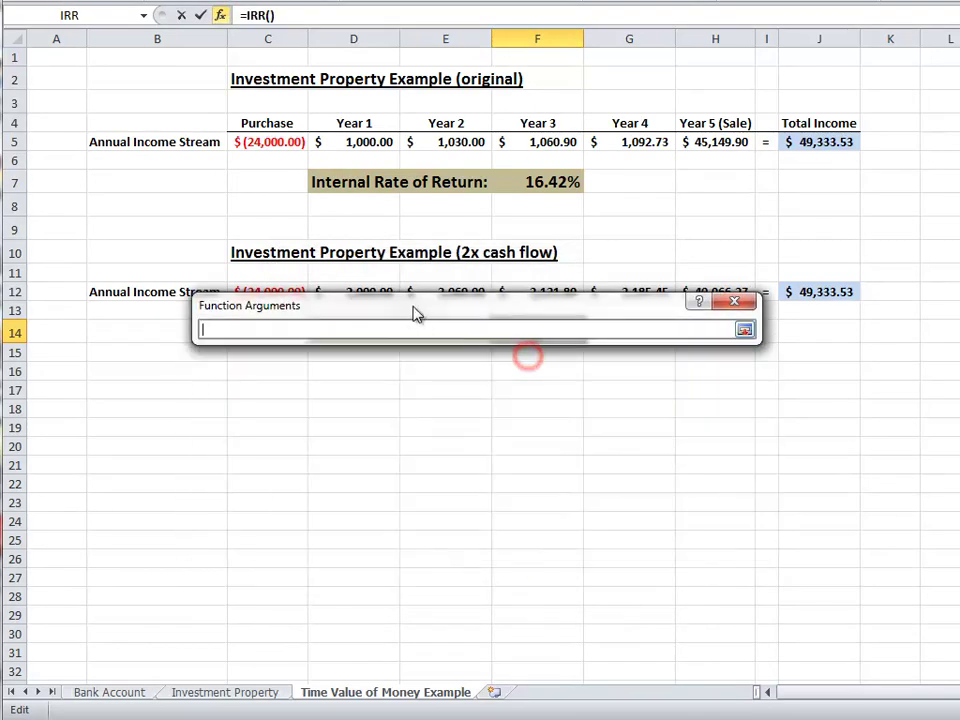
{"action": "left_click_drag", "start_coordinate": [413, 305], "coordinate": [420, 398]}
{"action": "left_click_drag", "start_coordinate": [274, 291], "coordinate": [747, 300]}
{"action": "left_click", "coordinate": [641, 617]}
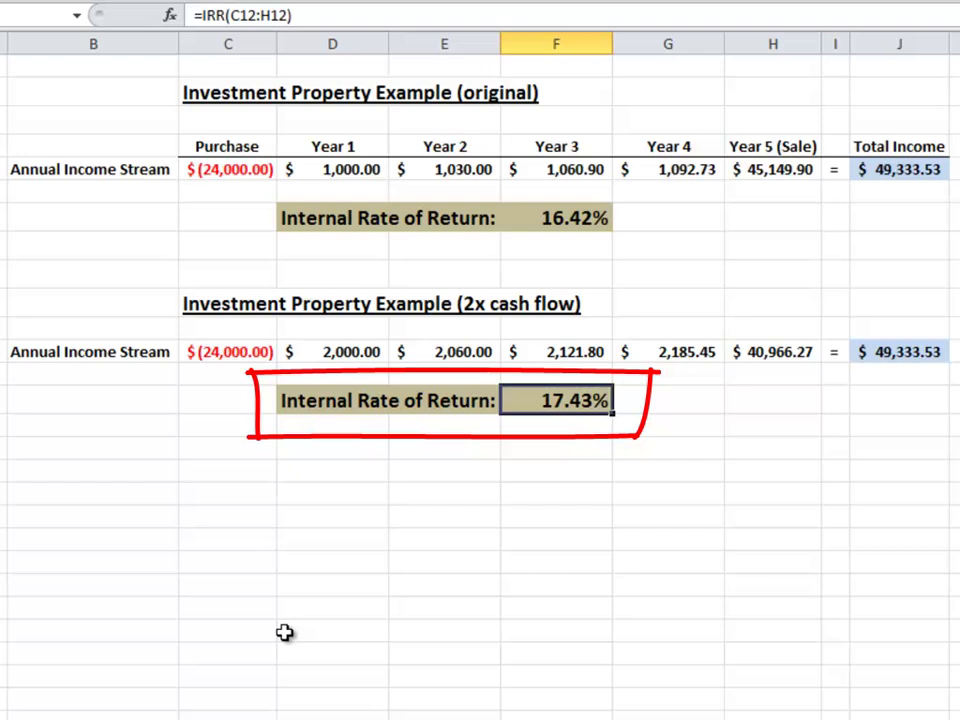